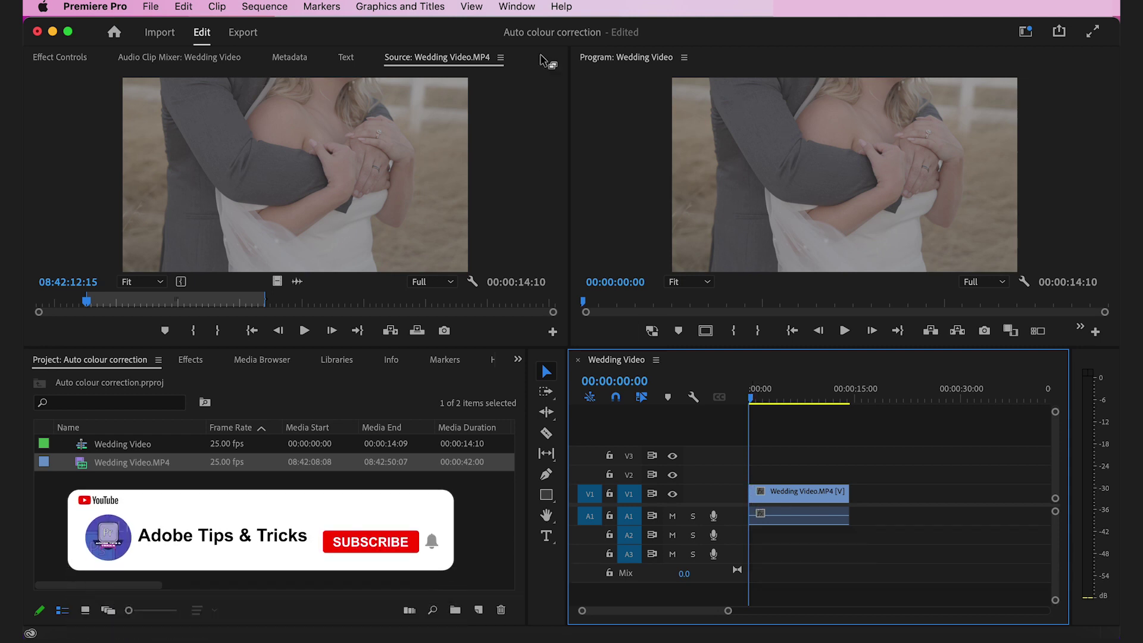
- Open the Lumetri Color panel from the Window menu and target the Wedding Video.MP4 clip
{"action": "left_click", "coordinate": [529, 7]}
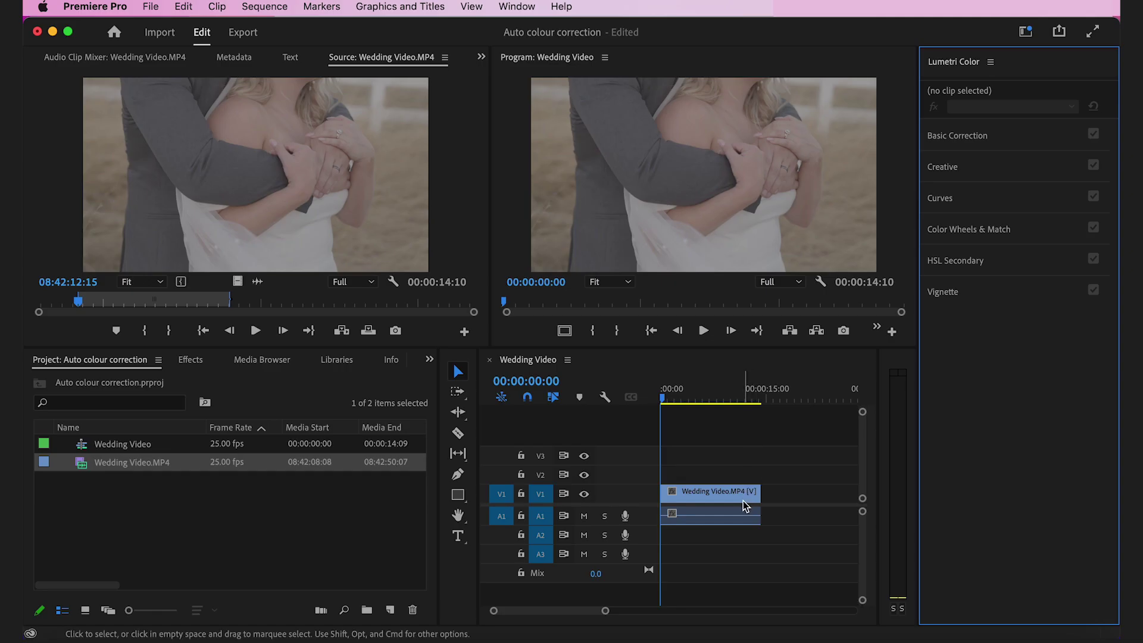
{"action": "left_click", "coordinate": [743, 501]}
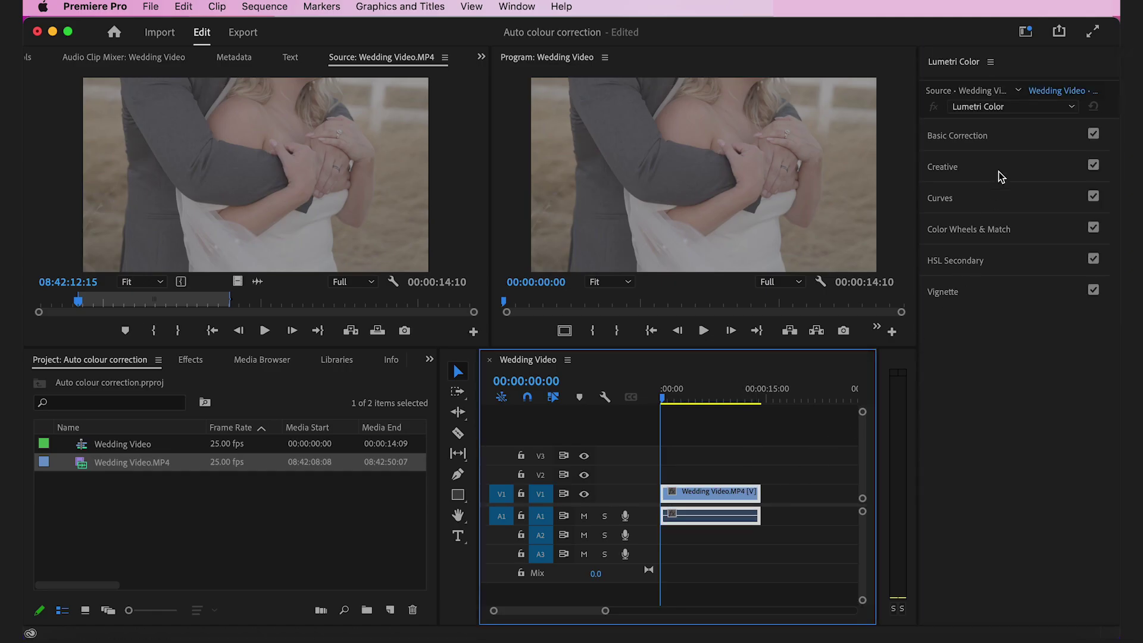
- Apply the automatic Basic Correction to Wedding Video.MP4 in Lumetri Color
{"action": "left_click", "coordinate": [1017, 143]}
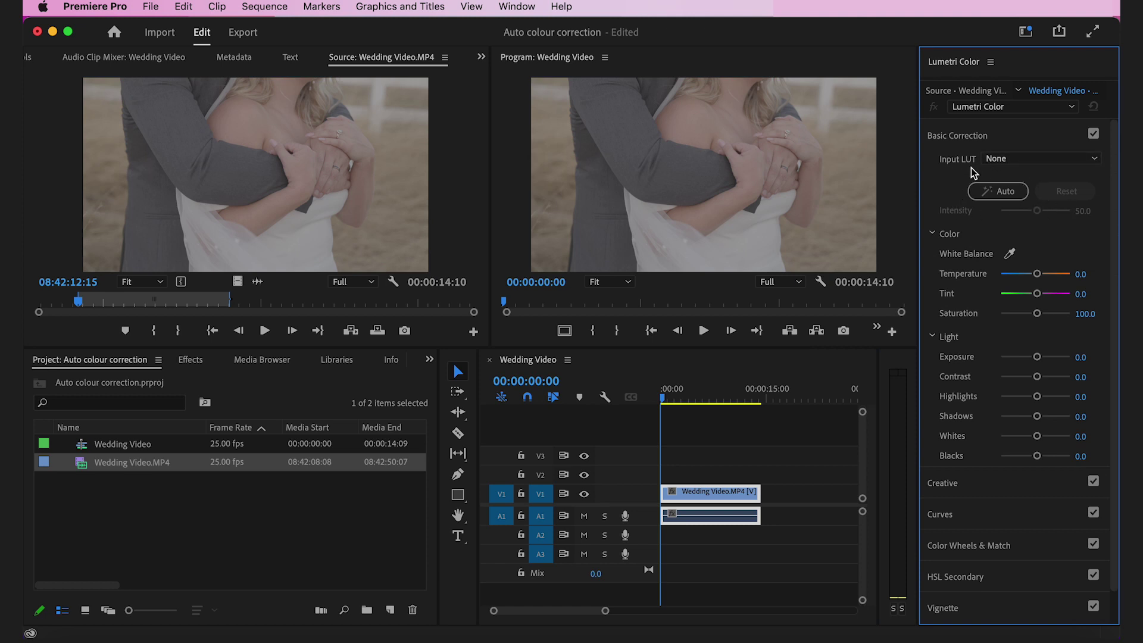
{"action": "left_click", "coordinate": [1012, 197]}
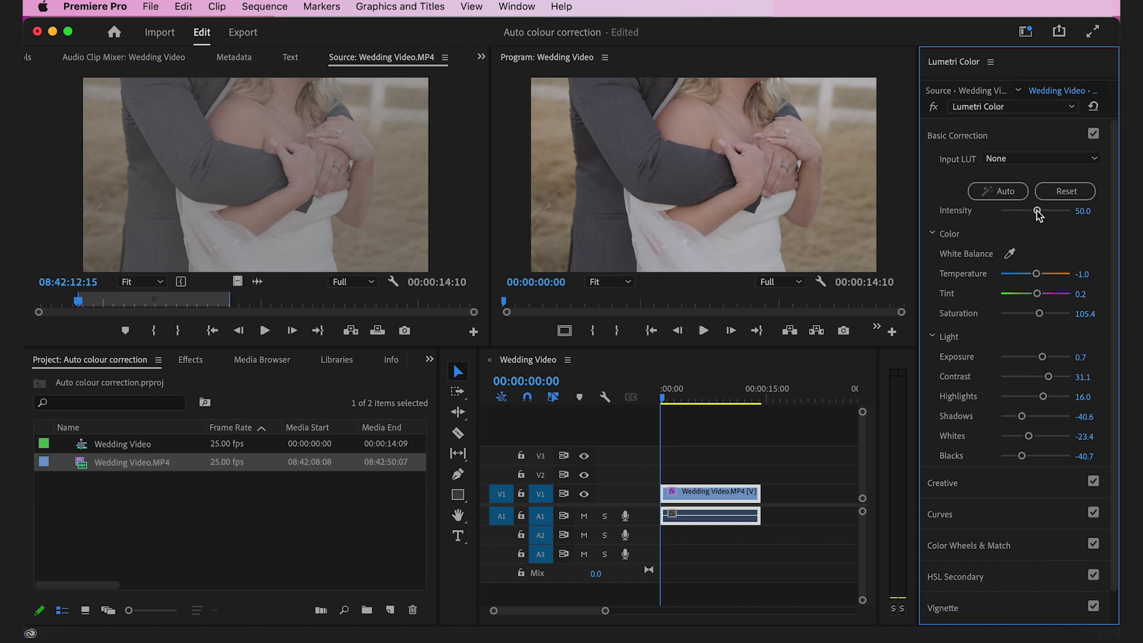
- Raise correction intensity and set contrast to 100, then toggle Basic Correction off to compare
{"action": "mouse_move", "coordinate": [1037, 209]}
{"action": "left_mouse_down"}
{"action": "mouse_move", "coordinate": [1074, 220]}
{"action": "mouse_move", "coordinate": [1040, 226]}
{"action": "mouse_move", "coordinate": [1054, 225]}
{"action": "left_mouse_up"}
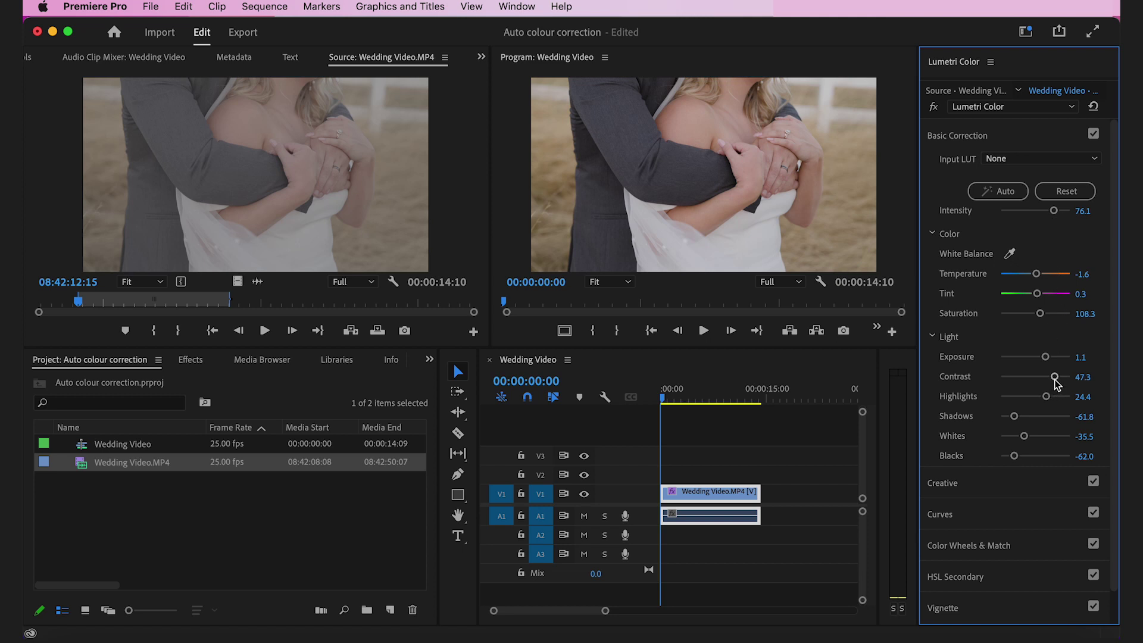
{"action": "left_click_drag", "start_coordinate": [1054, 379], "coordinate": [1073, 388]}
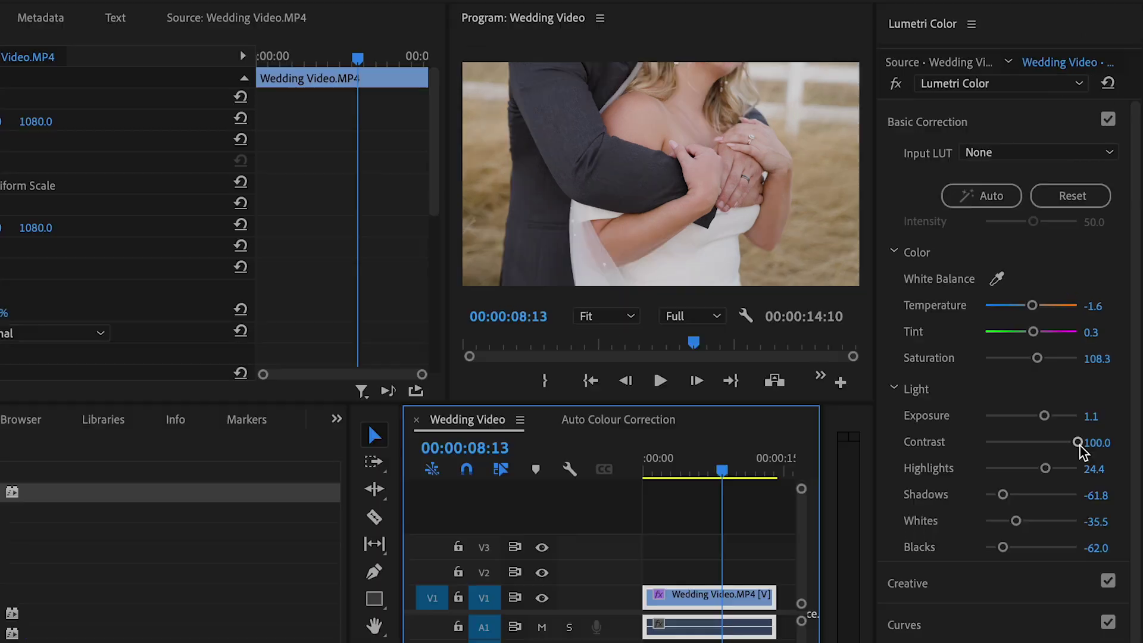
{"action": "left_click", "coordinate": [1110, 120]}
{"action": "left_click", "coordinate": [1108, 121]}
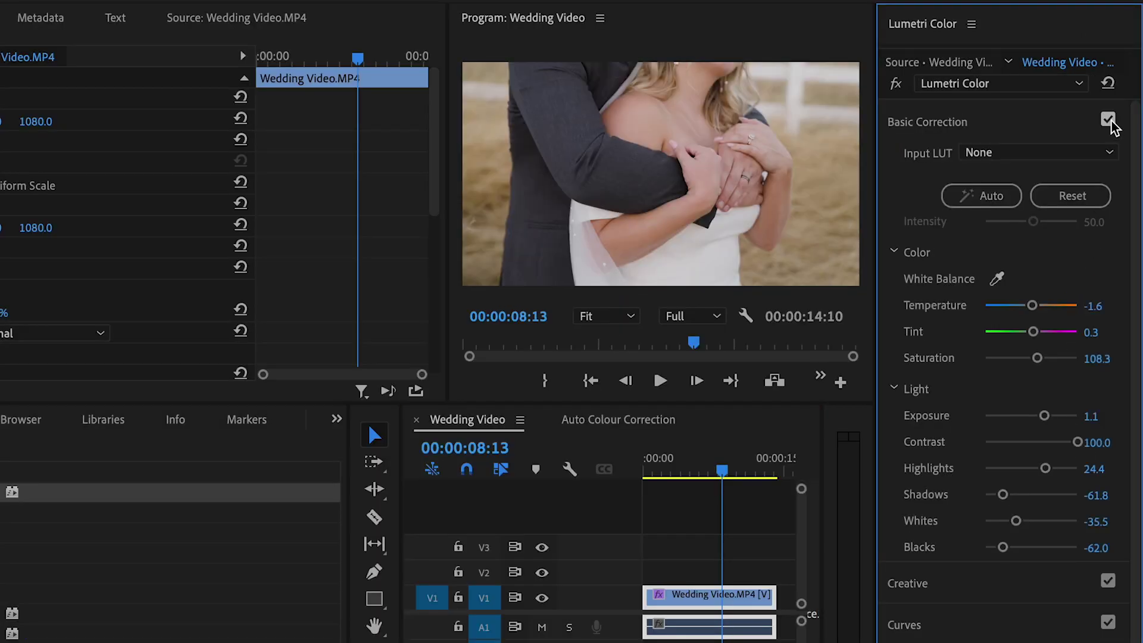
{"action": "left_click", "coordinate": [1108, 120]}
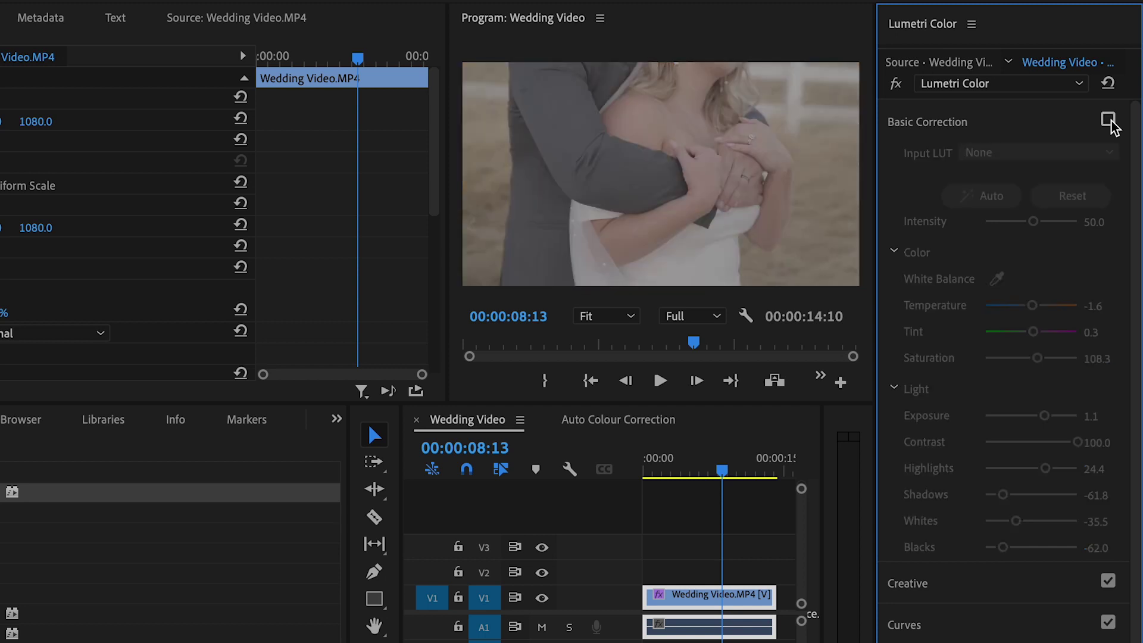